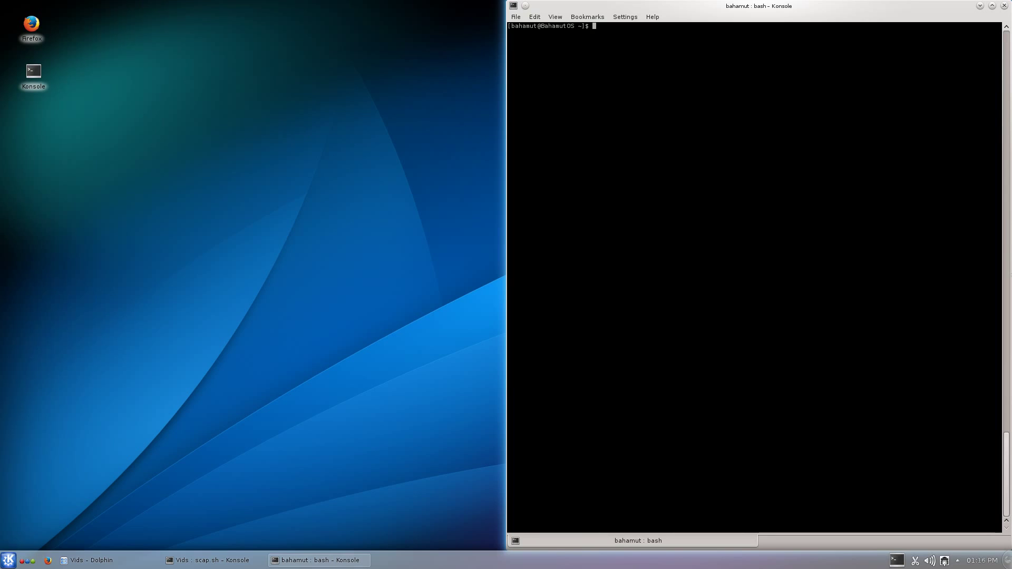
Install mkvtoolnix-gtk with 'sudo pacman -S mkvtoolnix-gtk', answering y to proceed.
text(sudo )
text(-S)
key(BackSpace)
key(BackSpace)
text(pacm)
text(n)
key(BackSpace)
text(an -S)
text(mkvtoolnix-gtk)
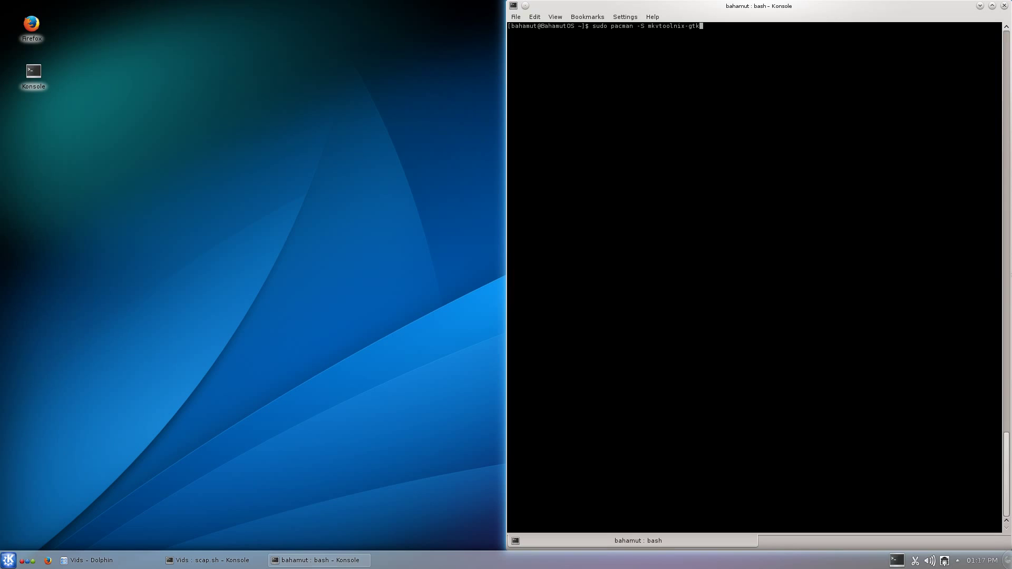
key(Return)
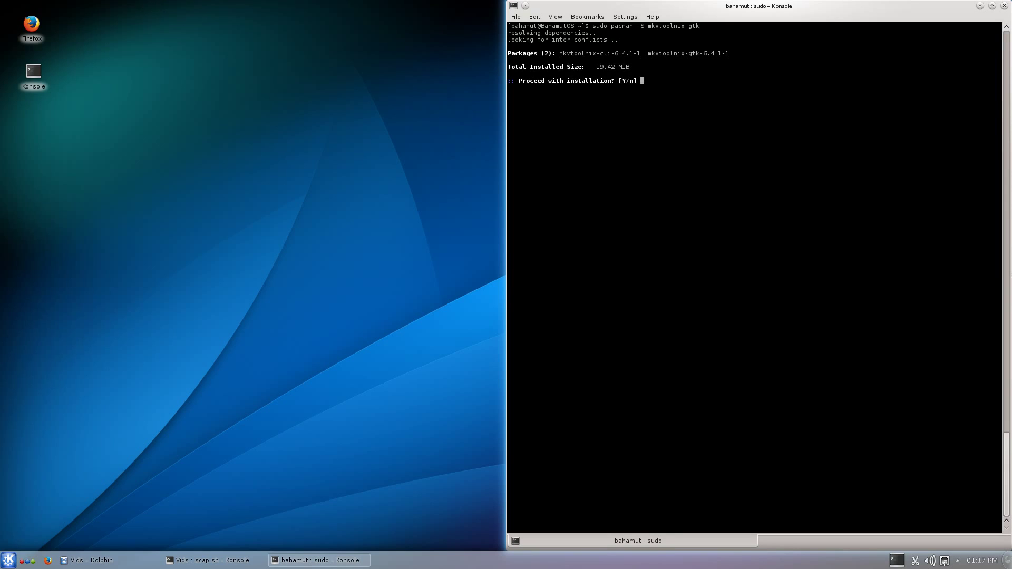
text(y)
key(Return)
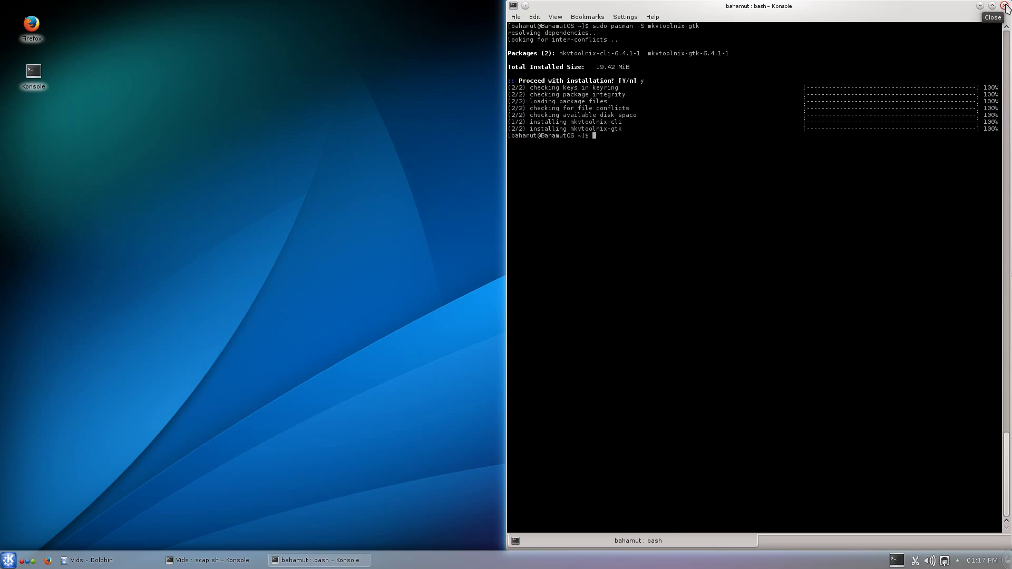
Close Konsole and launch MKV files creator from the launcher's Multimedia applications.
click(1004, 6)
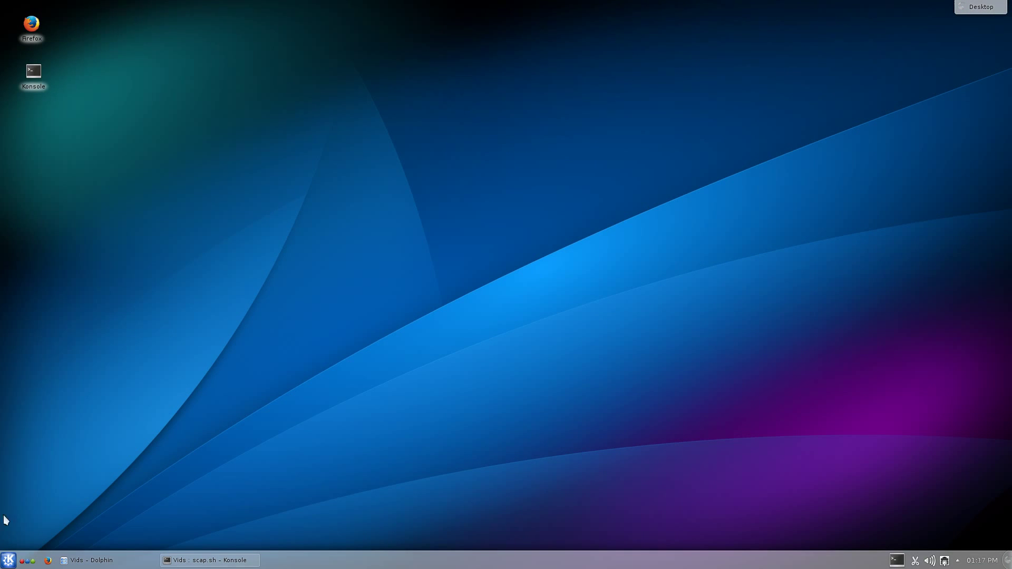
click(9, 560)
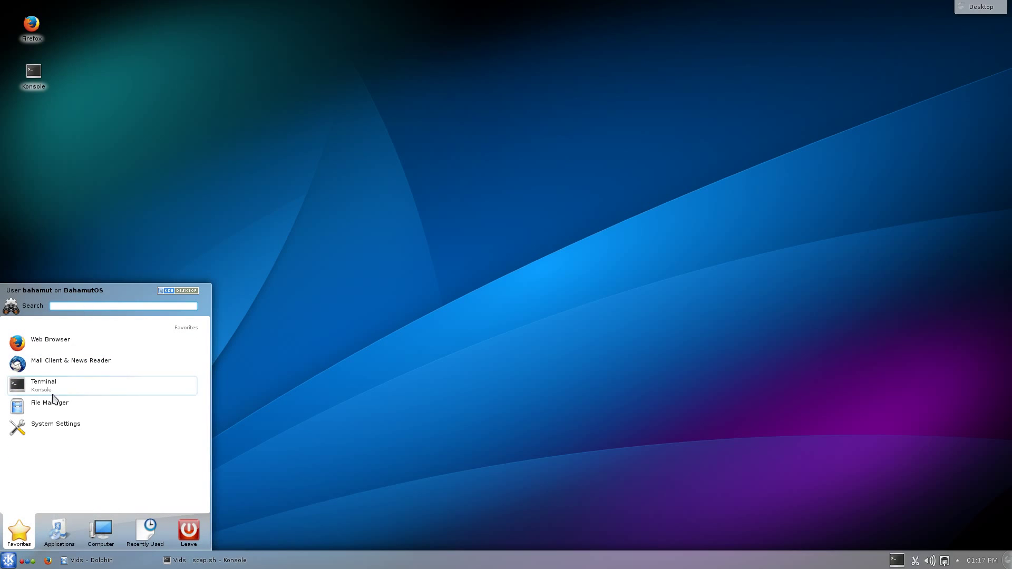
click(74, 547)
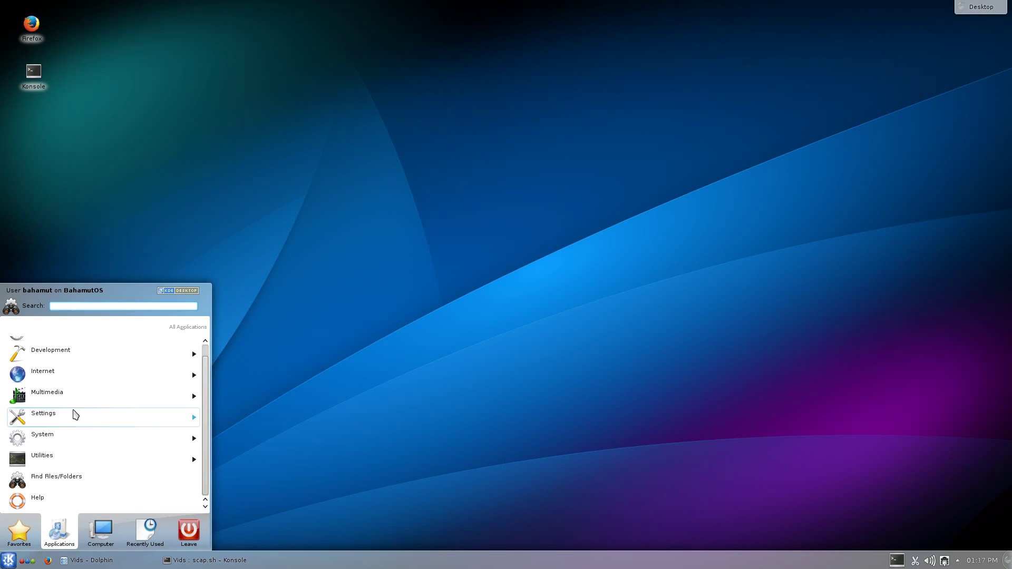
click(78, 397)
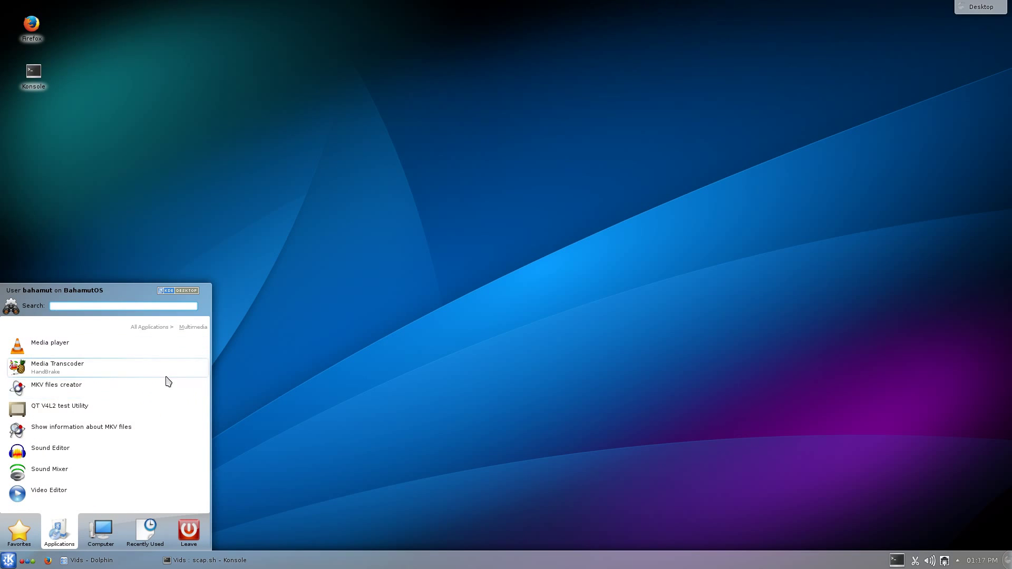
click(101, 393)
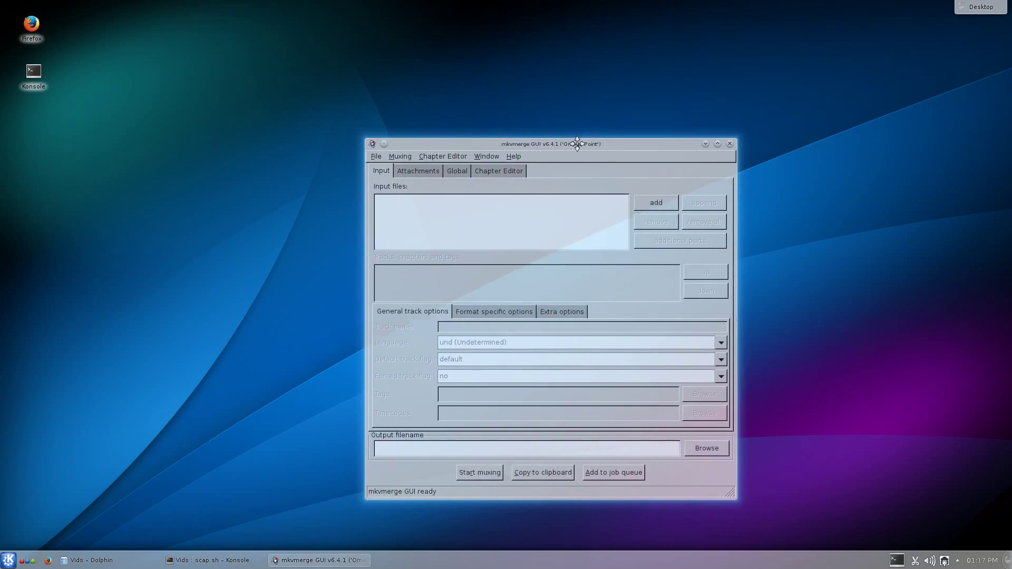
Centre the mkvmerge window and add pacman101.mkv from Recently Used as the input file.
drag(572, 143, 445, 85)
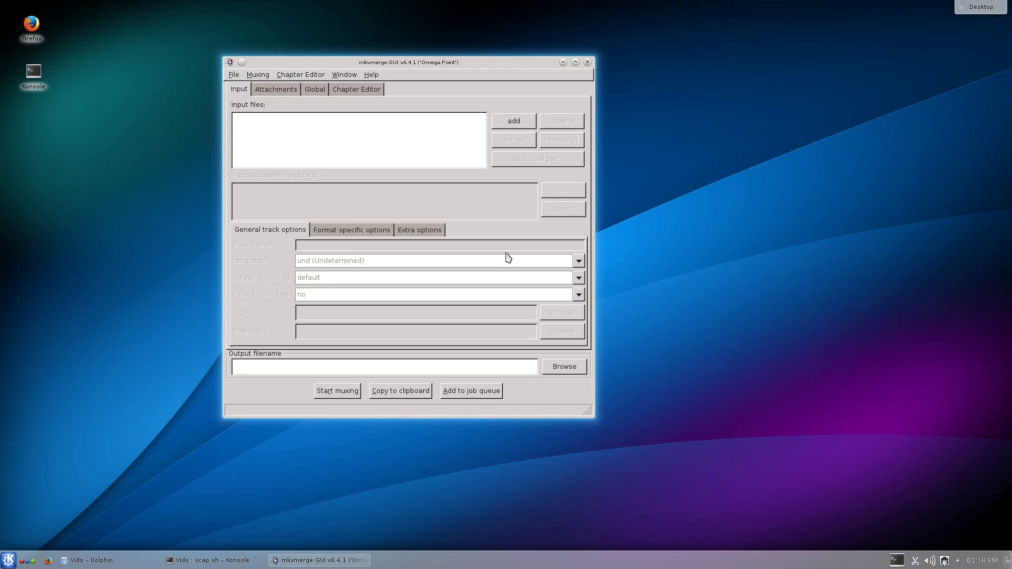
click(499, 124)
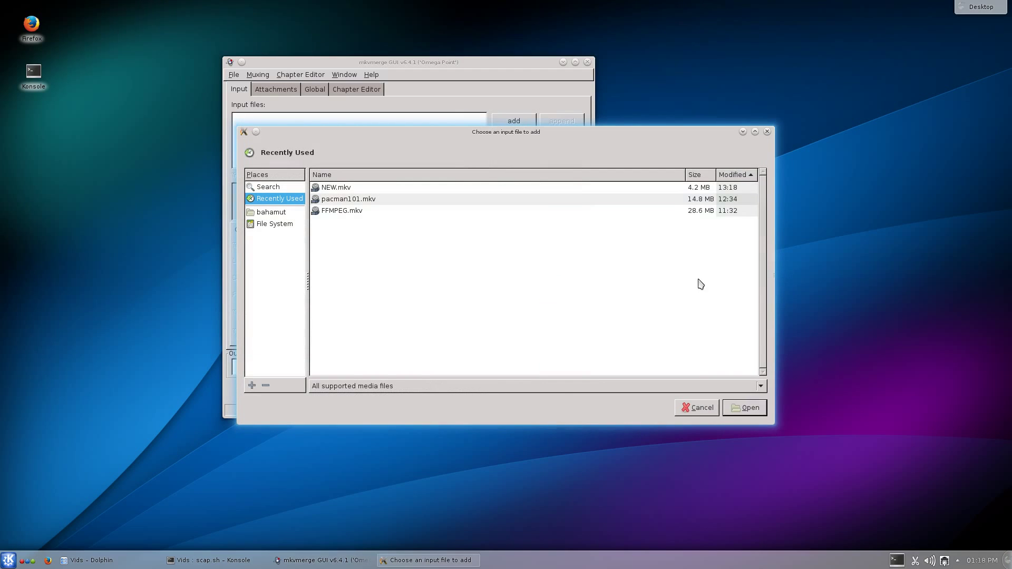
click(363, 203)
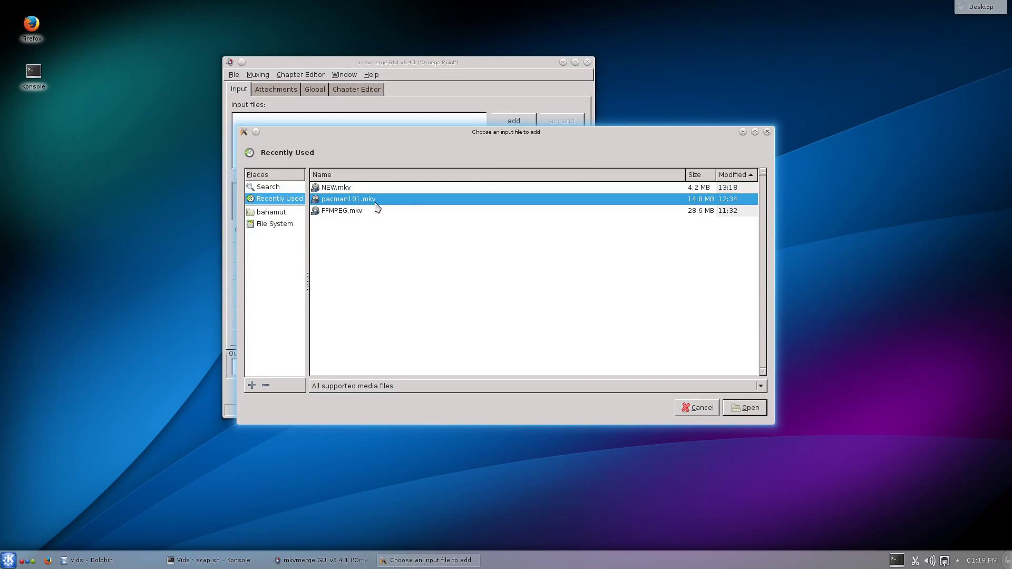
click(751, 411)
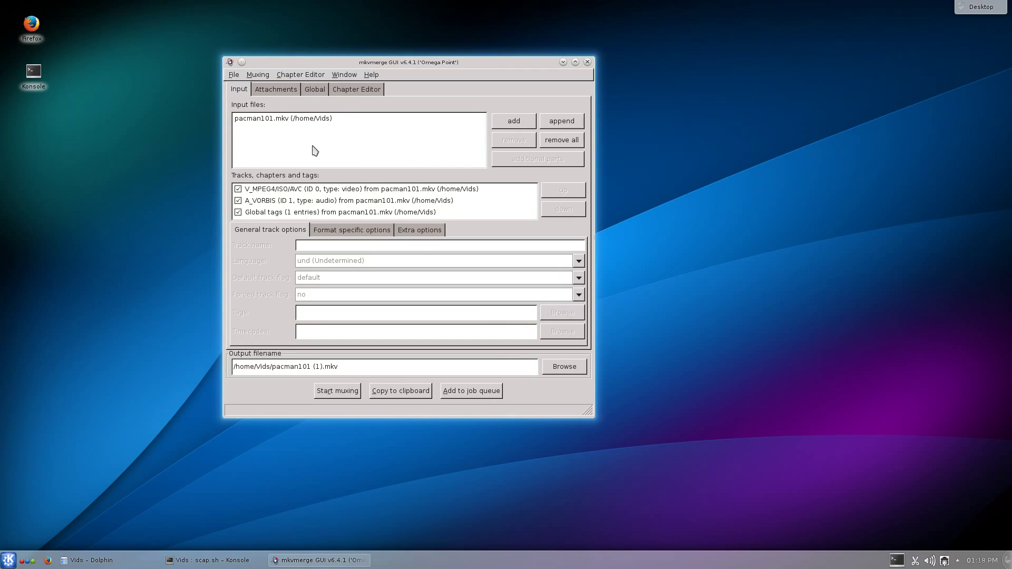
Review the tracks, untick the A_VORBIS audio track, and bring up the add-input chooser.
click(359, 190)
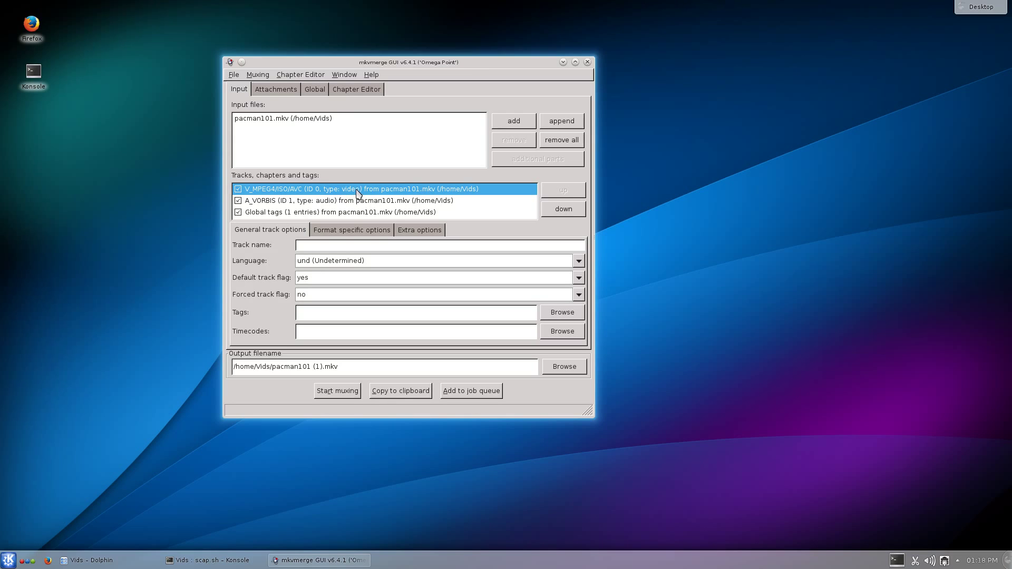
click(357, 202)
click(370, 212)
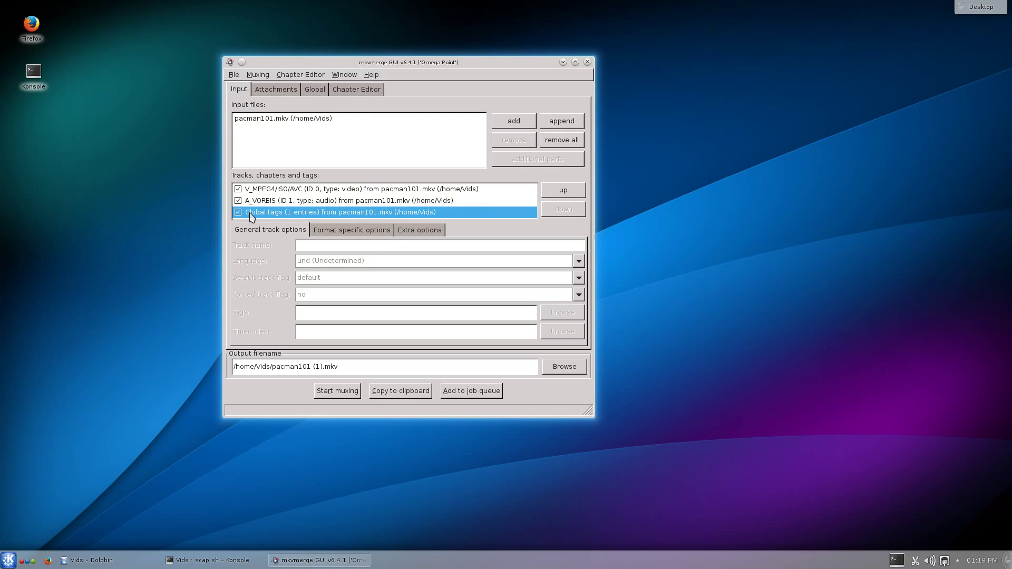
click(271, 201)
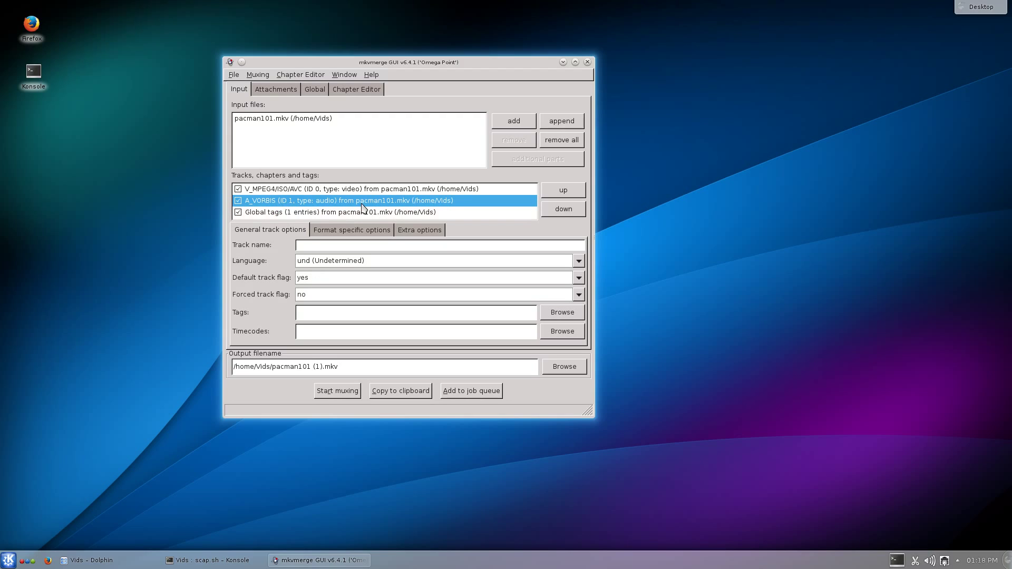
click(237, 202)
click(493, 194)
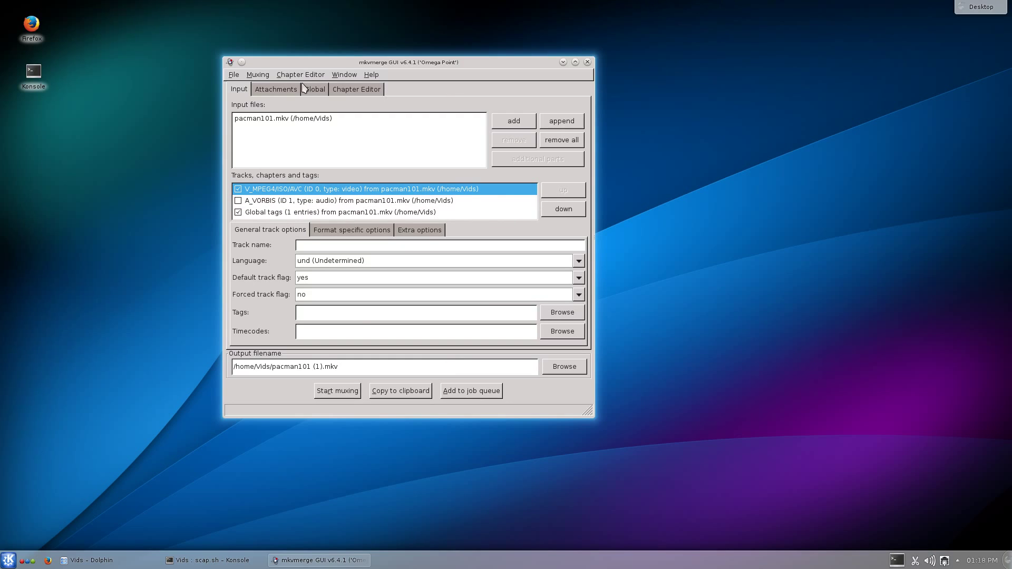
click(513, 121)
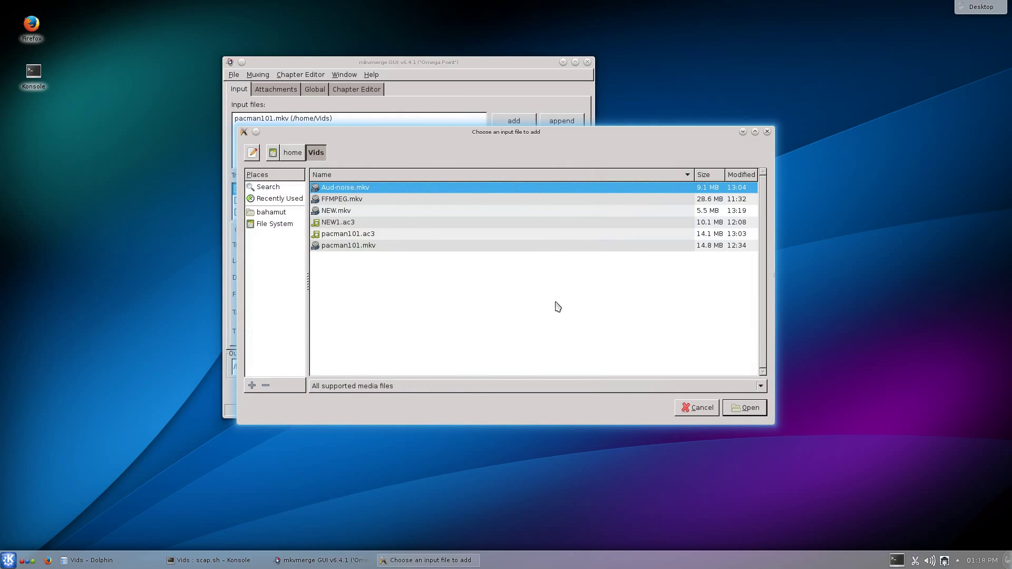
Add pacman101.ac3 from the Vids folder as a second input.
click(346, 235)
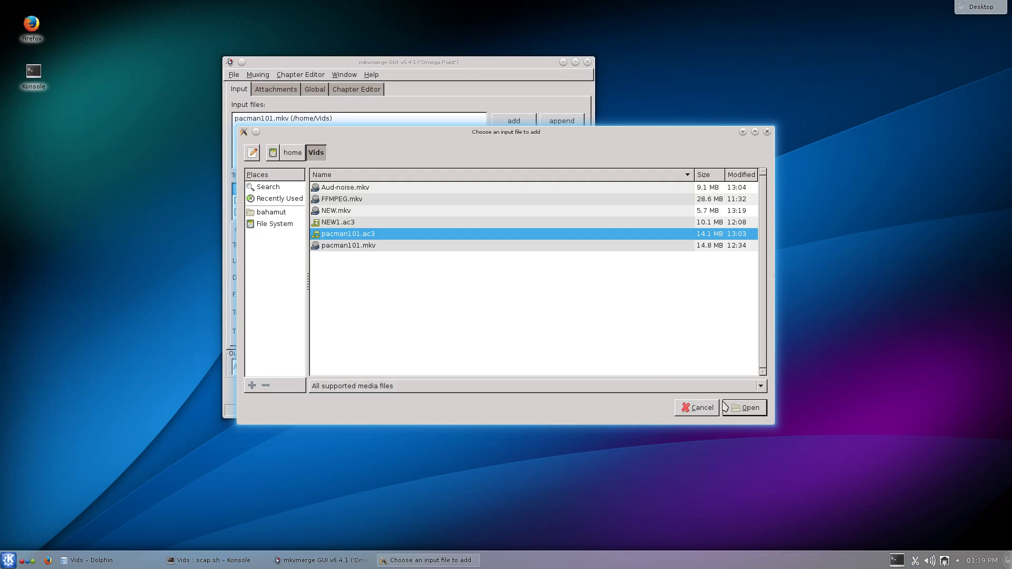
click(752, 409)
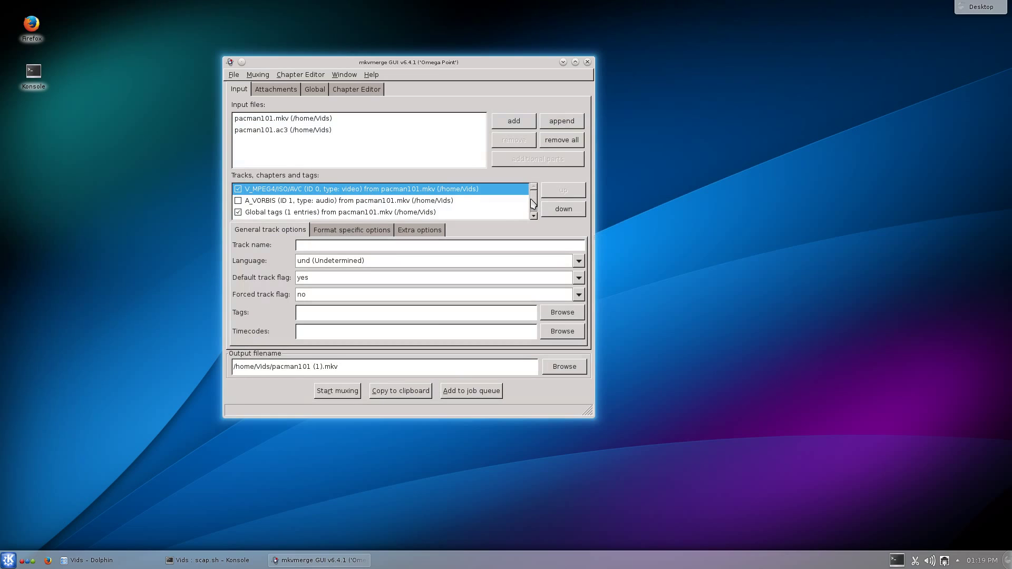
Set the language of the AC3 track and the A_VORBIS track to eng (English).
scroll(534, 207, down, 1)
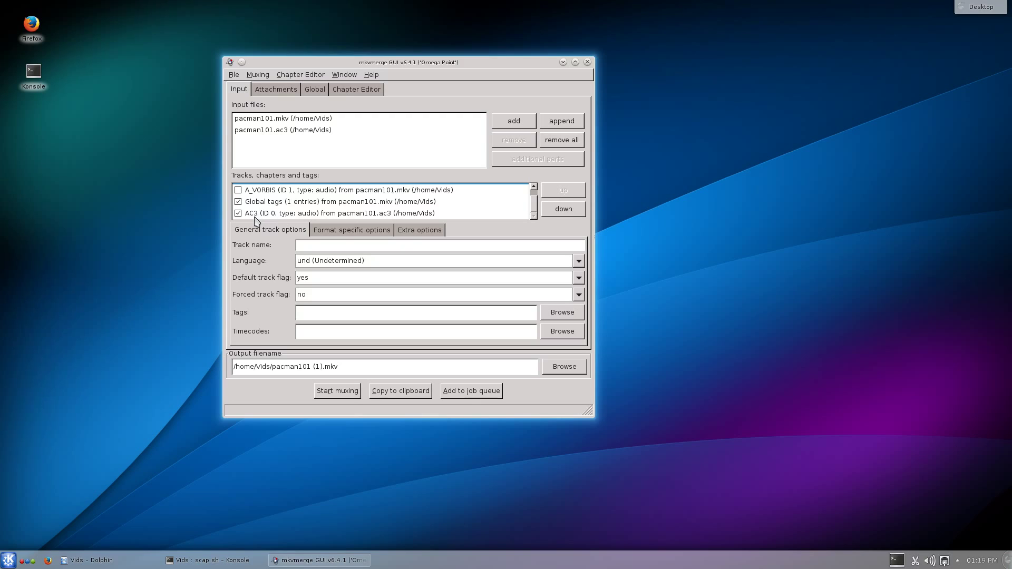
click(296, 213)
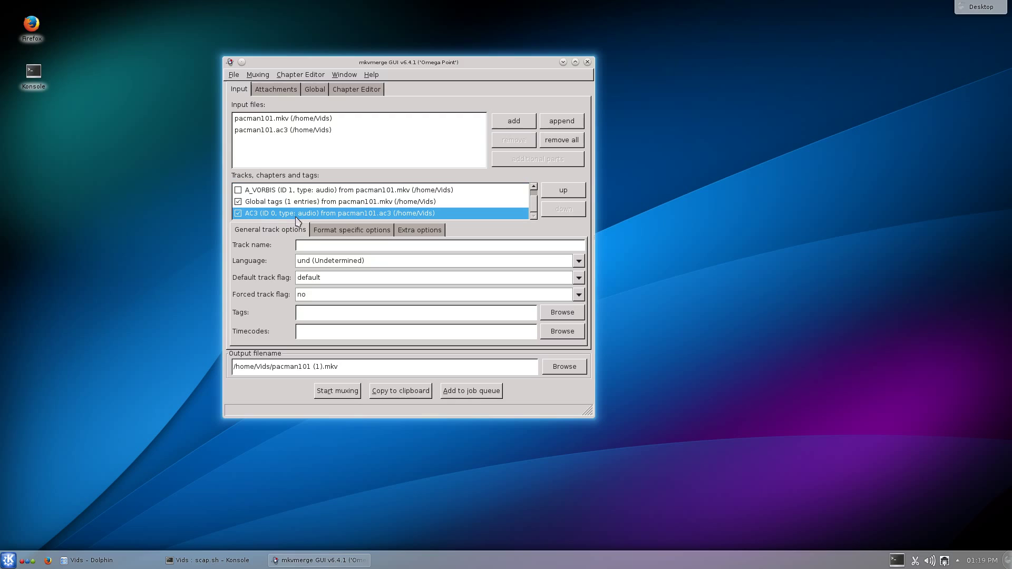
click(327, 261)
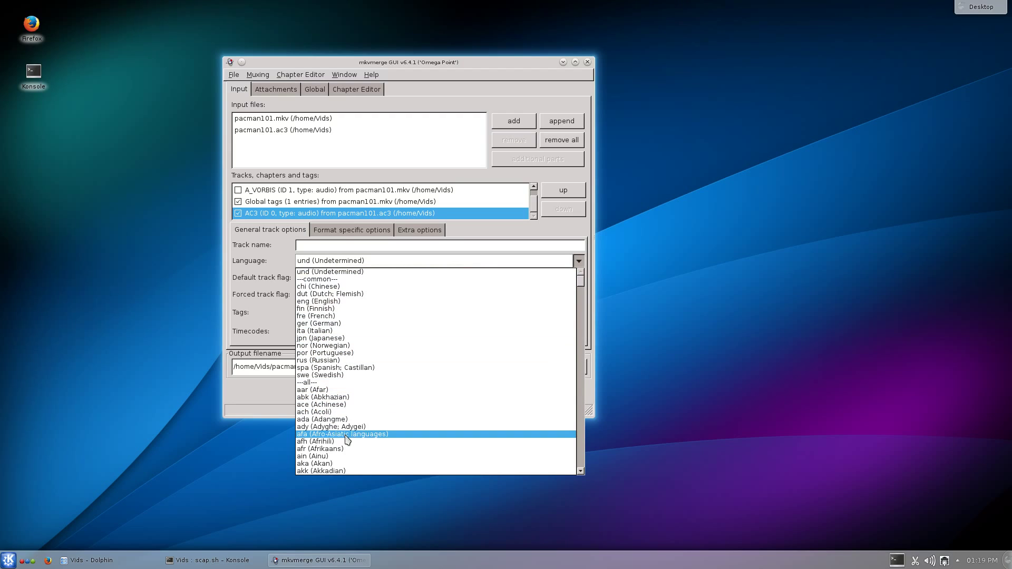
click(333, 301)
click(279, 190)
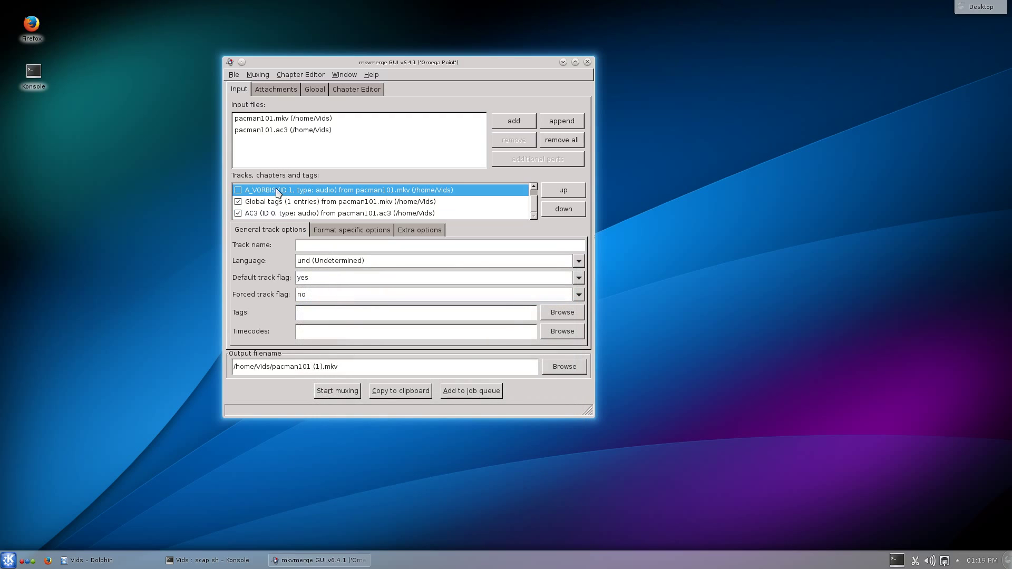
click(316, 260)
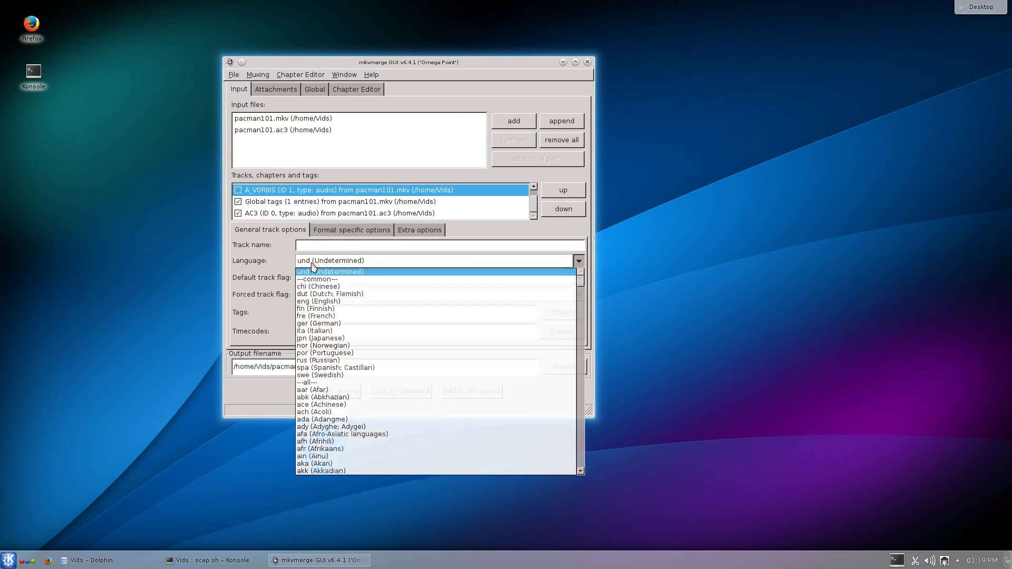
click(320, 302)
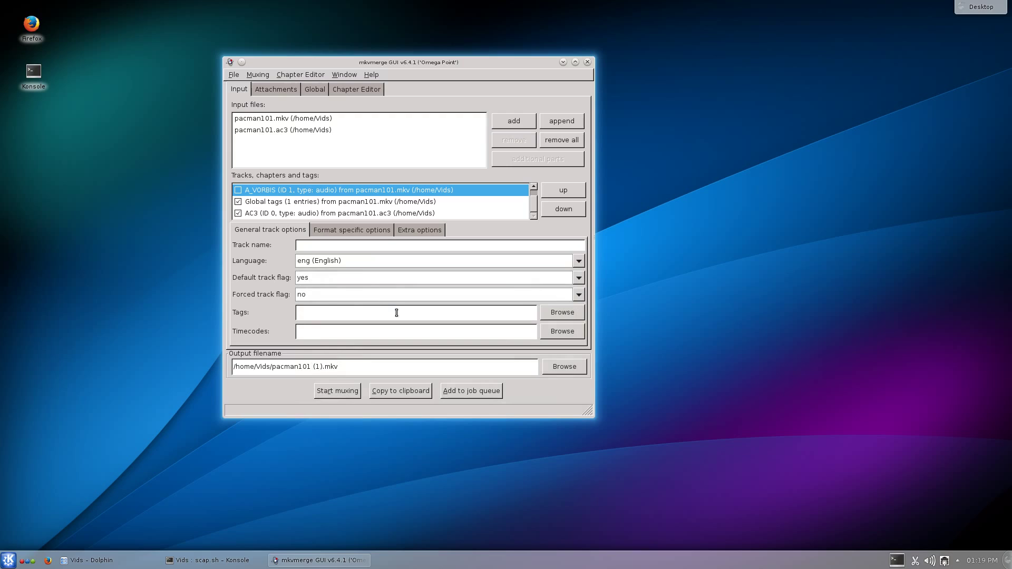
click(260, 214)
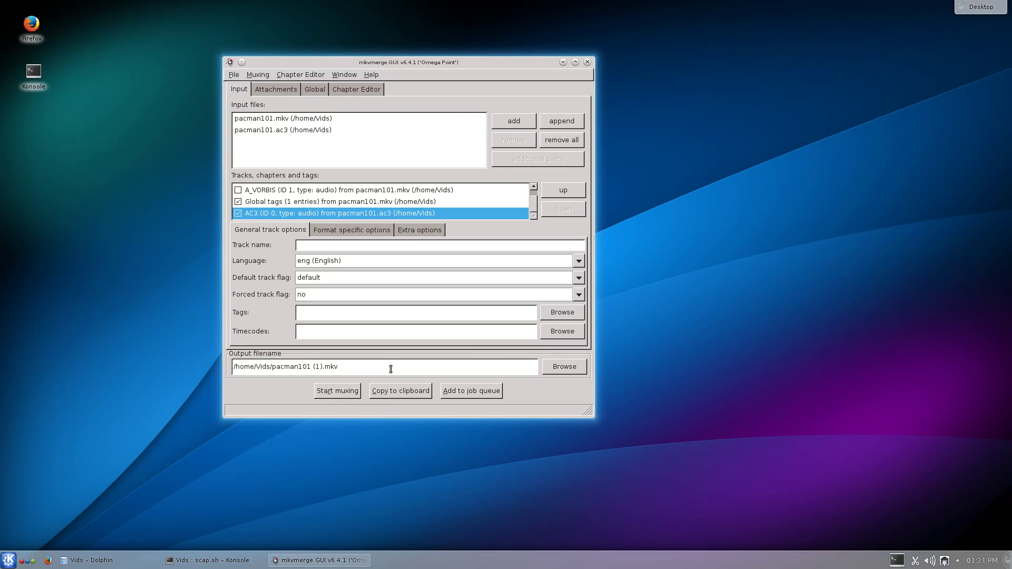
Mux into pacman101 (1).mkv, check the log's 'Muxing took 0 seconds' line, and close the report.
click(357, 393)
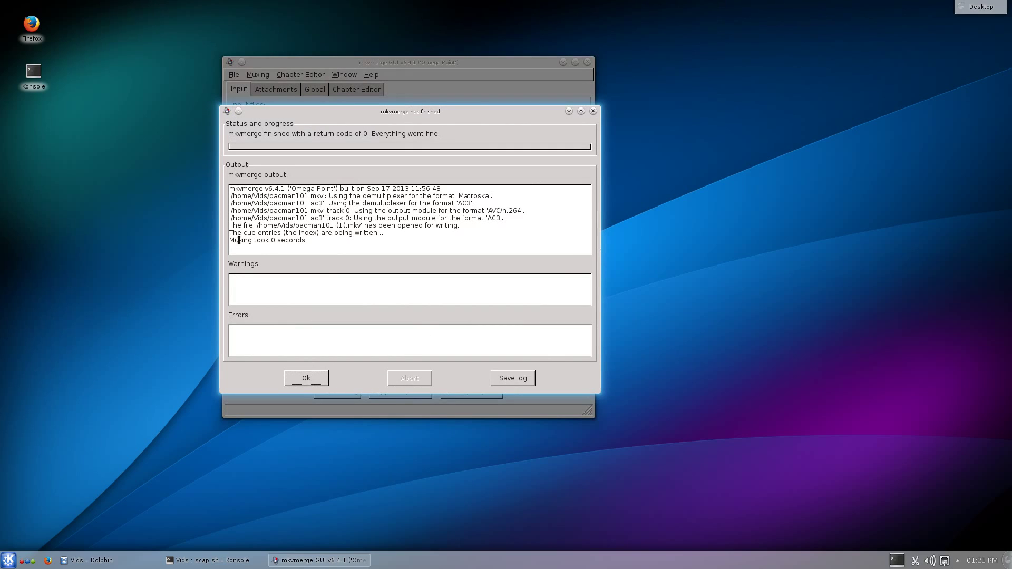
drag(230, 240, 309, 241)
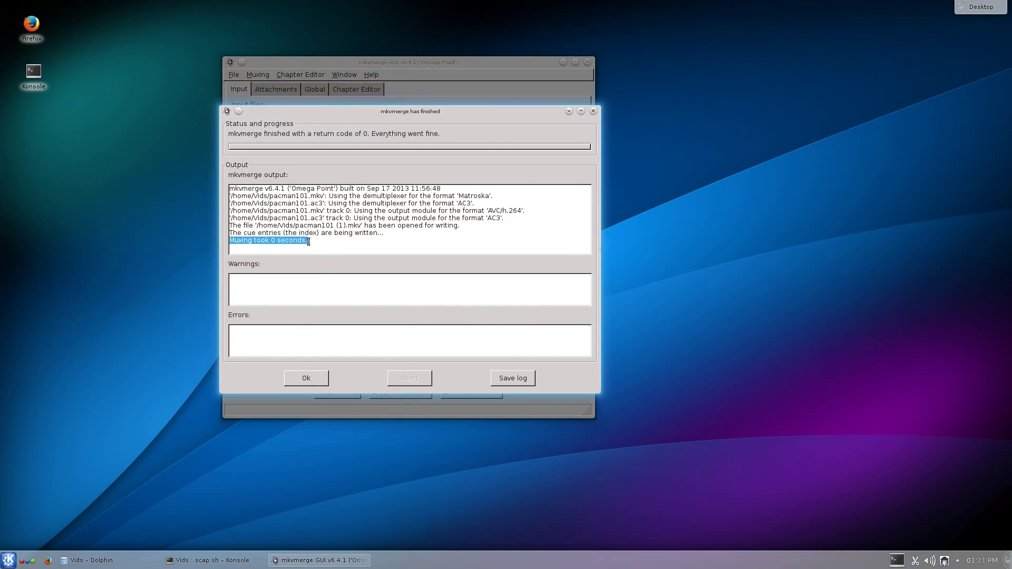
click(331, 245)
click(316, 379)
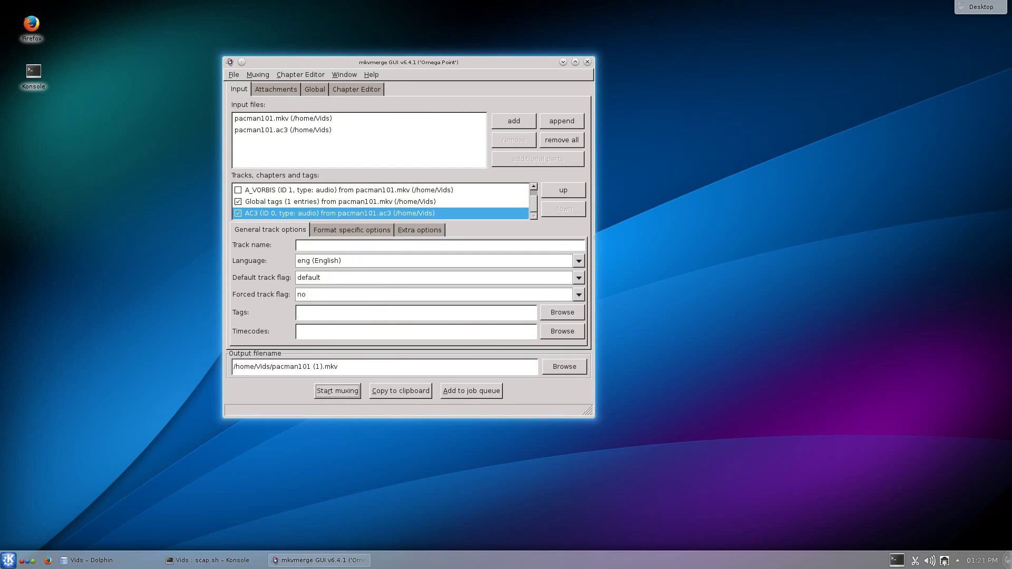
Switch to Dolphin's Vids folder and open pacman101 (1).mkv for playback.
key(alt+Tab)
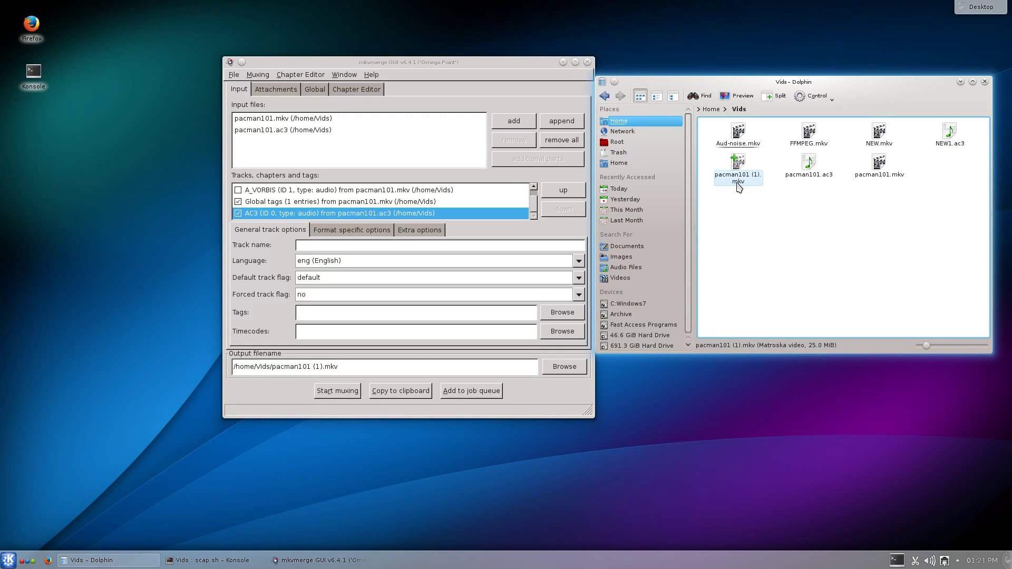
click(737, 180)
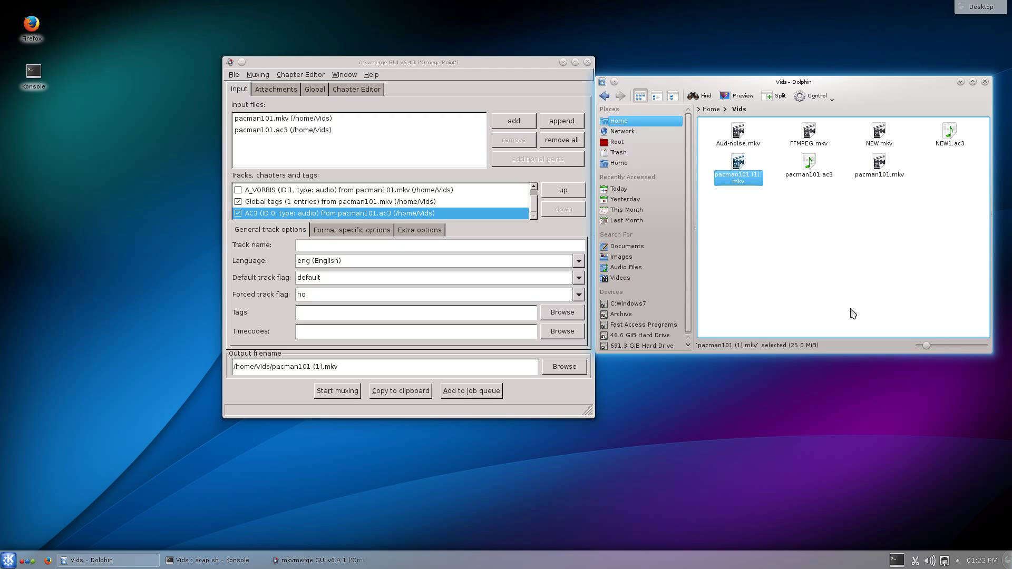
Close the mkvmerge GUI window and switch focus to Konsole.
click(587, 62)
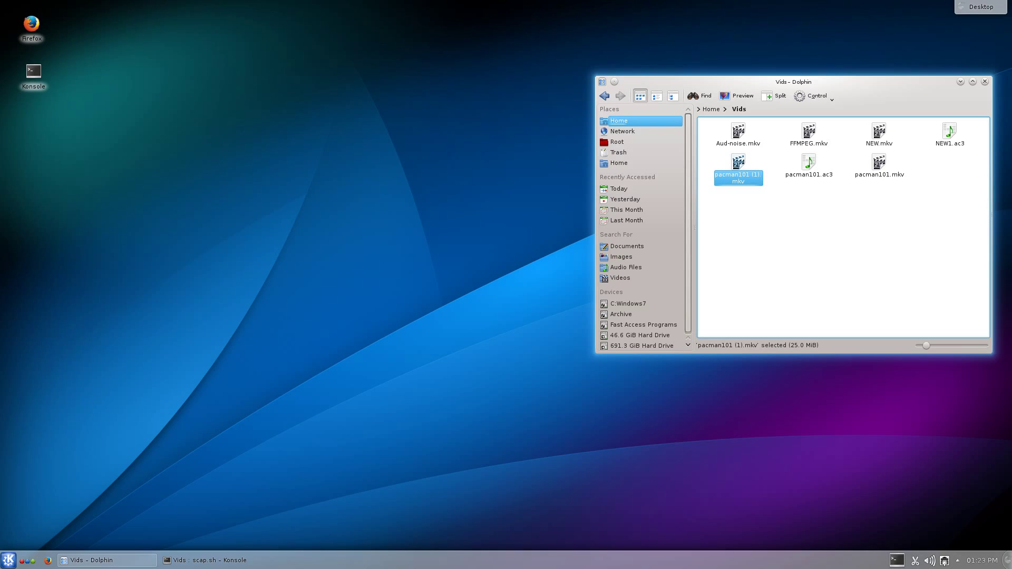
key(alt+Tab)
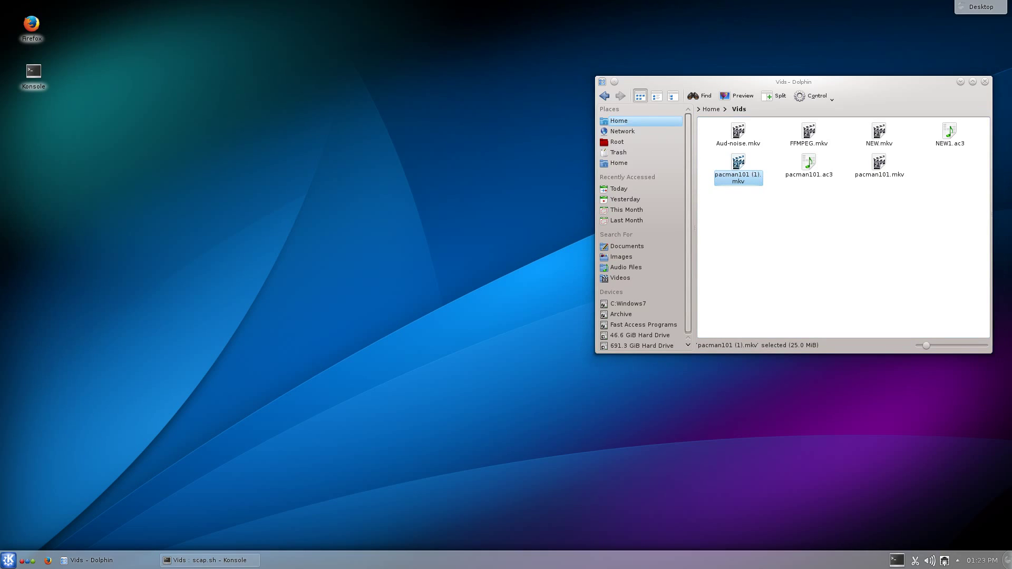